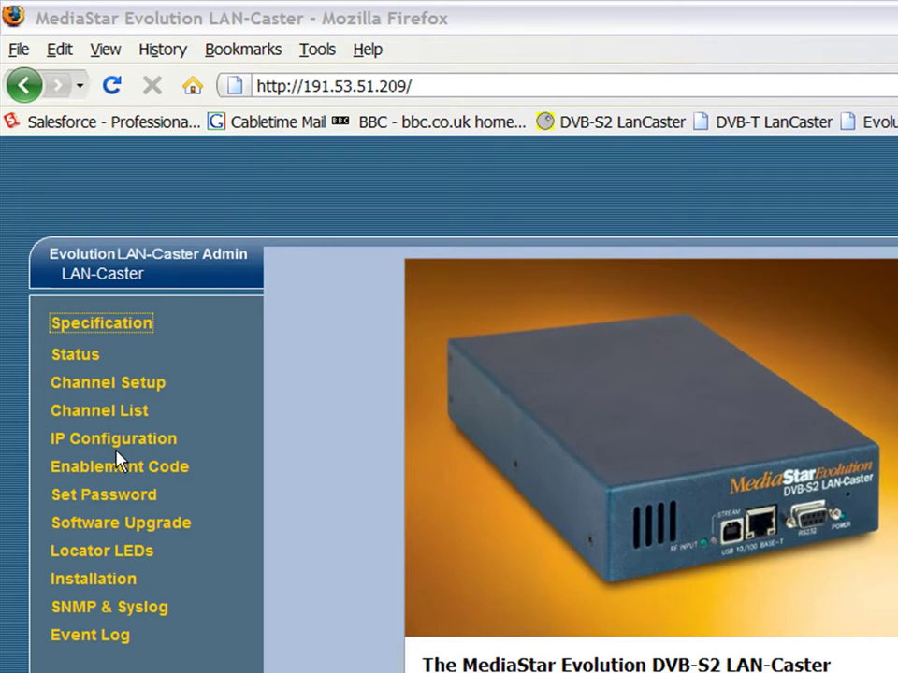
# Open the channel setup and go to the scan for new multiplexes below the multiplex list
pyautogui.click(129, 385)
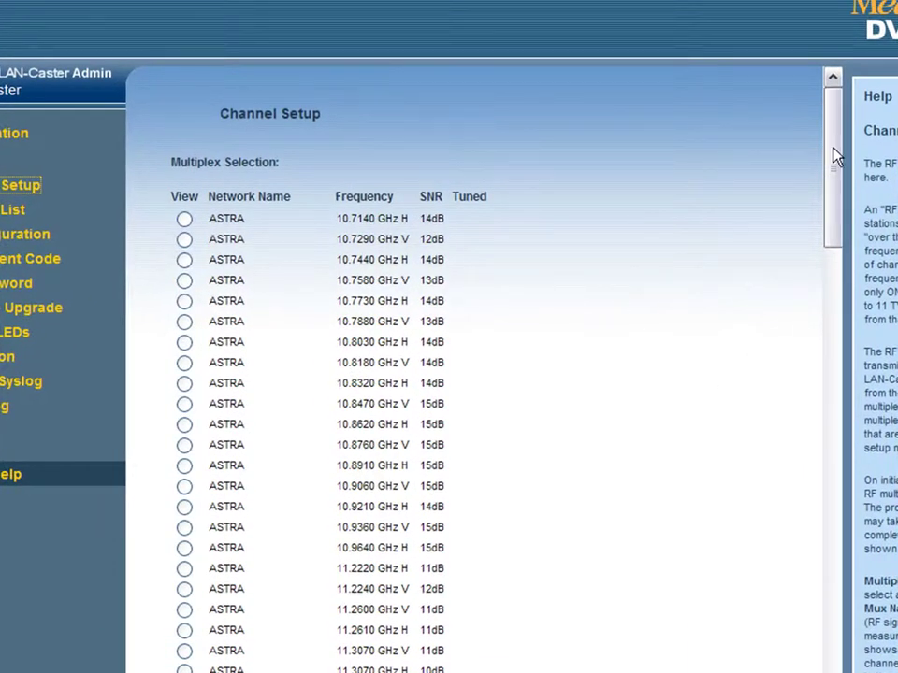
pyautogui.moveTo(832, 152); pyautogui.dragTo(795, 634)
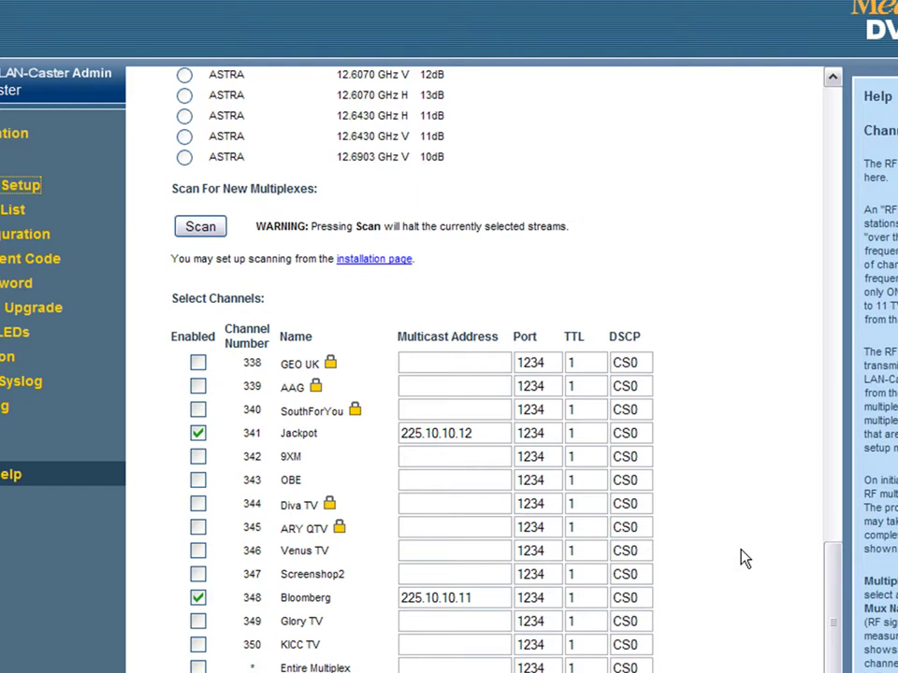
pyautogui.click(200, 229)
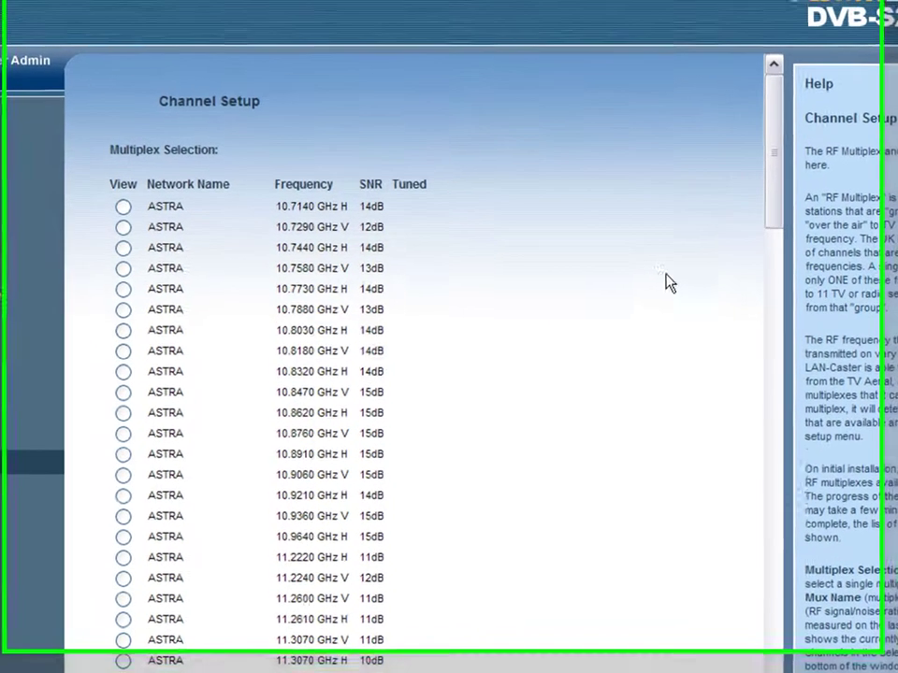
# View the channels carried by the ASTRA multiplexes at 12.5230 GHz V and 12.6430 GHz V
pyautogui.moveTo(804, 172); pyautogui.dragTo(796, 517)
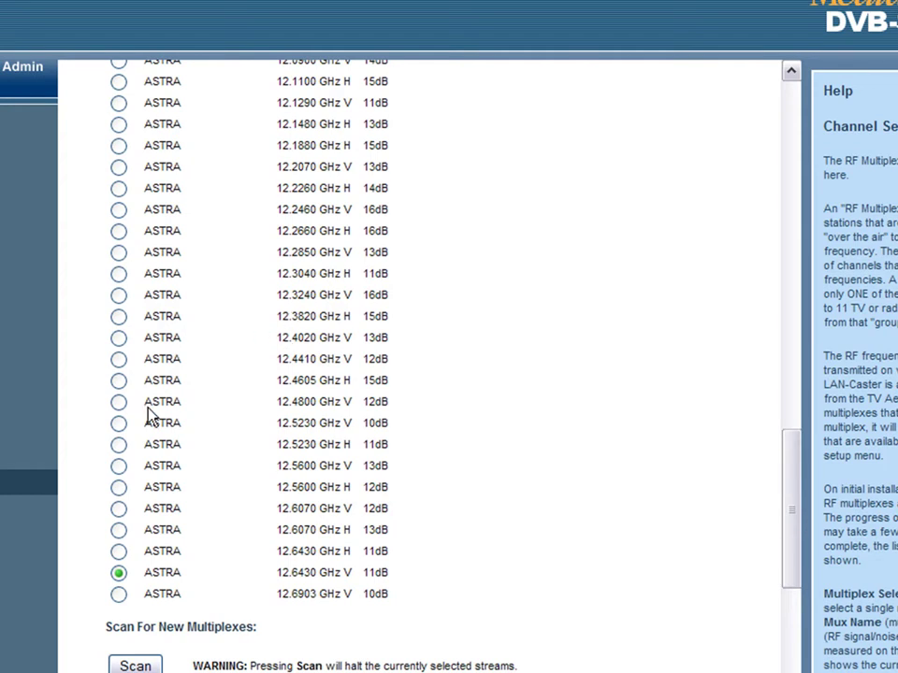
pyautogui.click(120, 423)
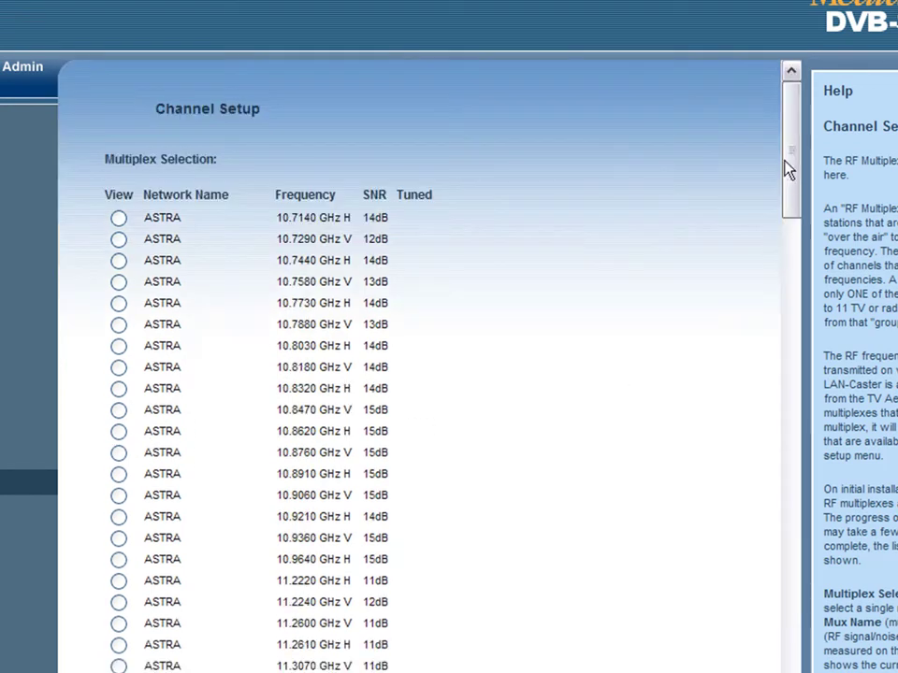
pyautogui.moveTo(786, 170); pyautogui.dragTo(841, 517)
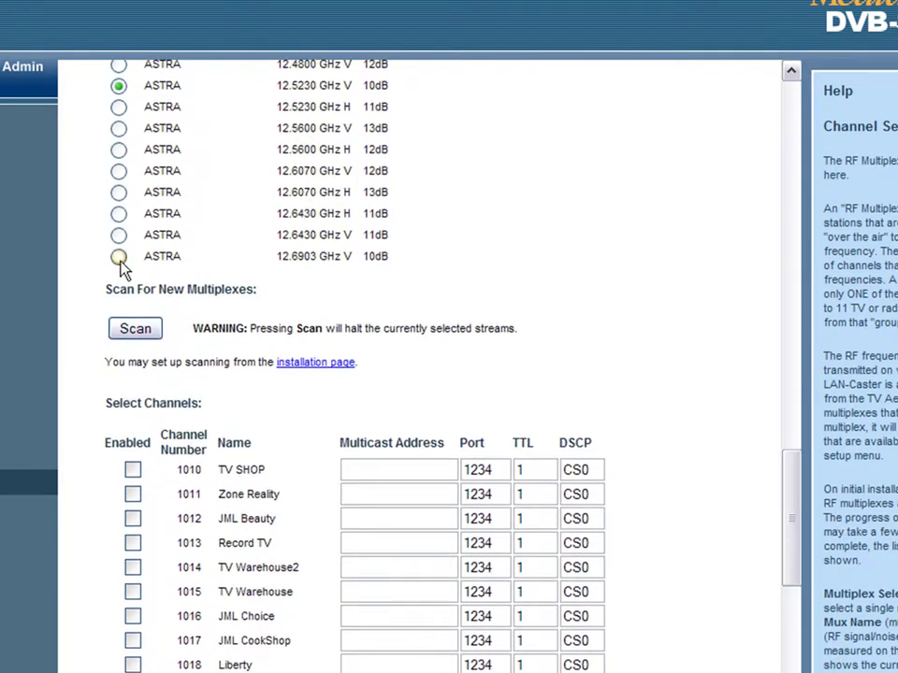
pyautogui.click(119, 234)
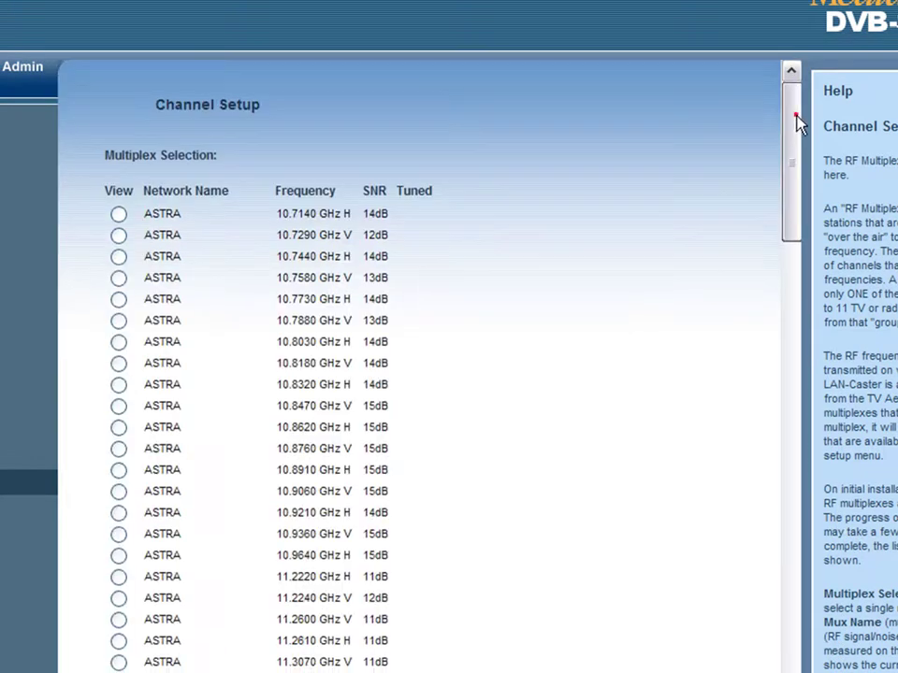
pyautogui.moveTo(796, 121); pyautogui.dragTo(808, 606)
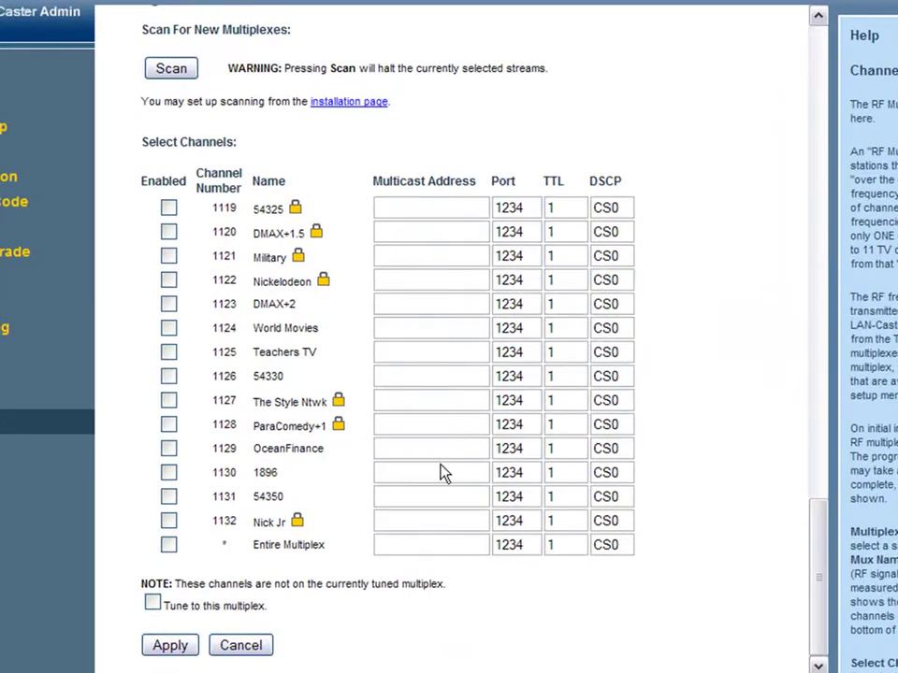
pyautogui.click(340, 426)
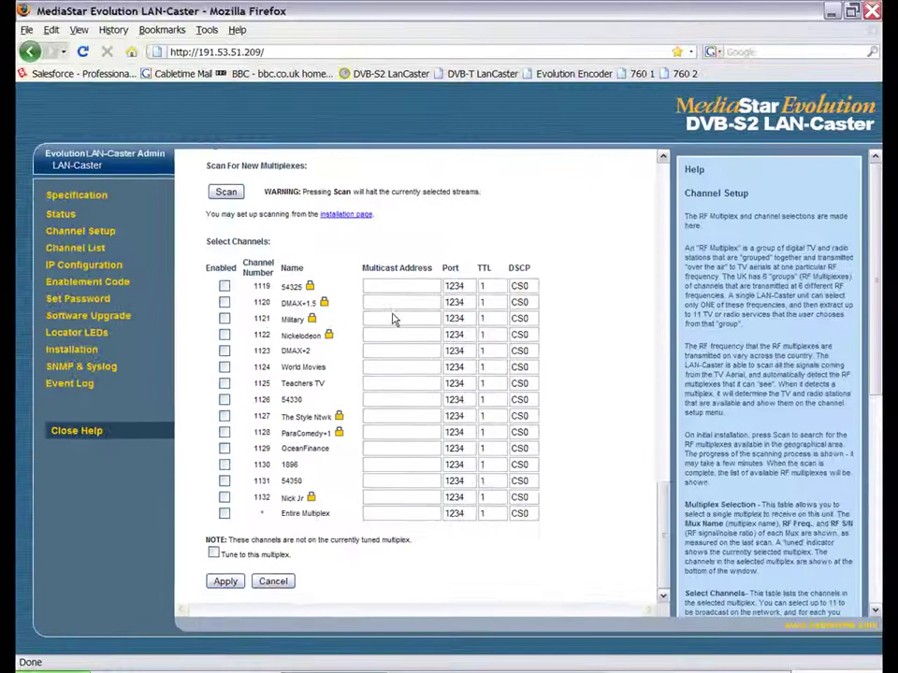
# Find BBC NEWS under the letter B in the channel list and open its multiplex in the channel setup
pyautogui.click(78, 248)
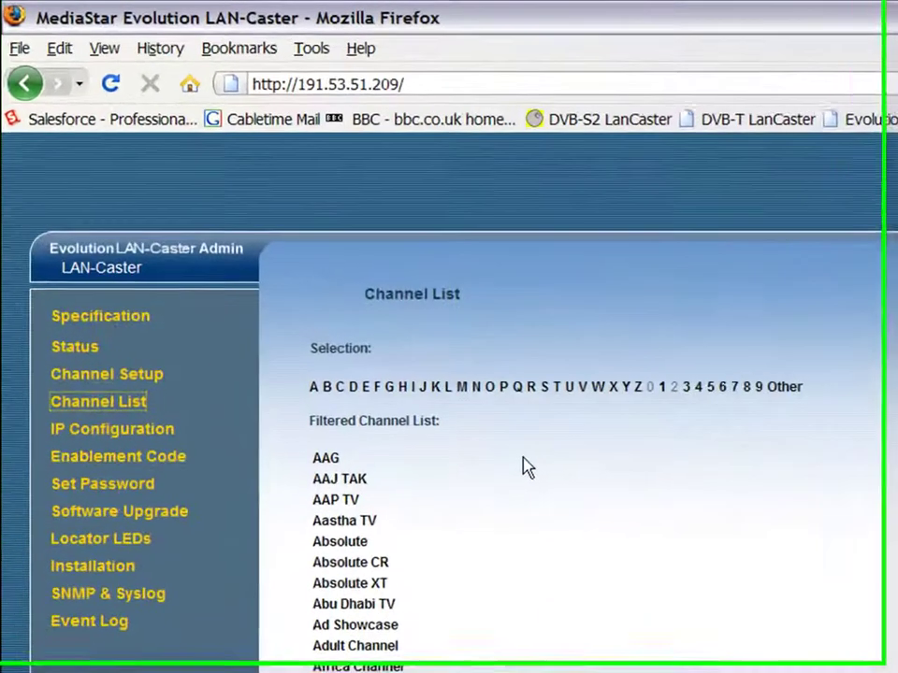
pyautogui.click(328, 386)
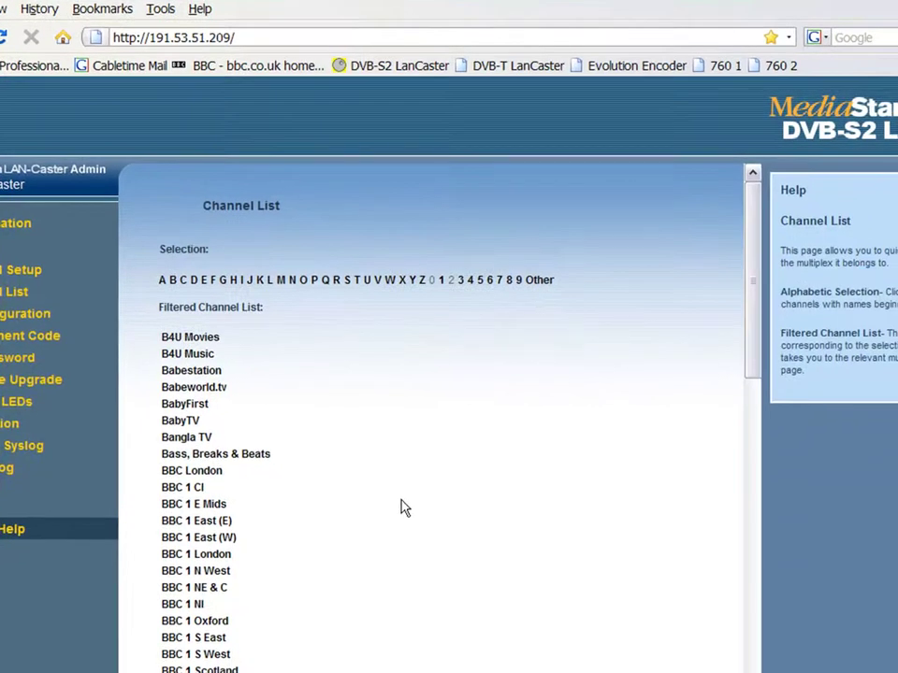
pyautogui.moveTo(753, 257); pyautogui.dragTo(760, 373)
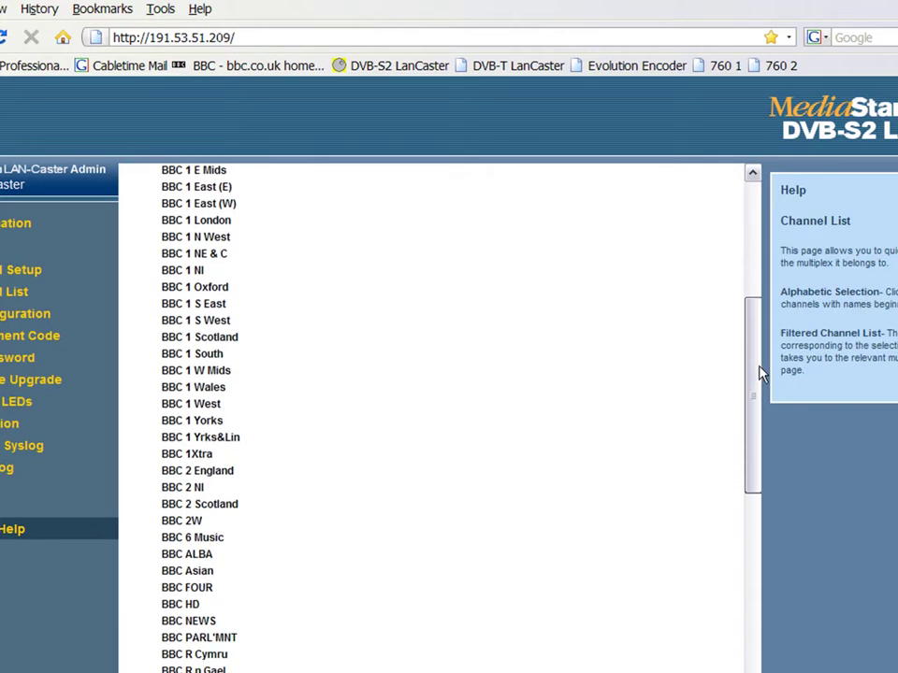
pyautogui.click(193, 621)
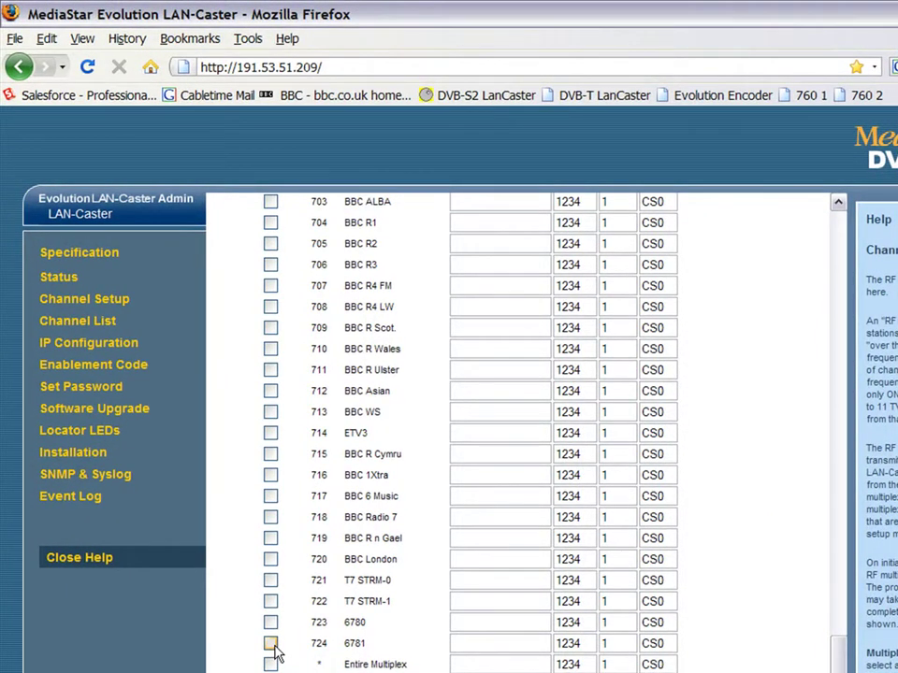
pyautogui.scroll(3, 370, 619)
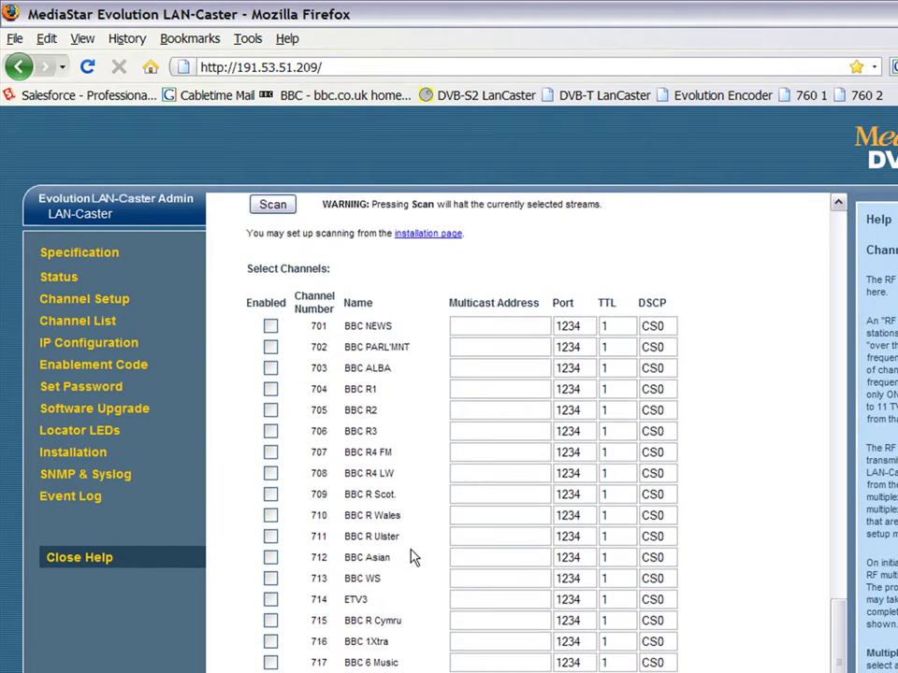
# Set the multicast address of BBC NEWS to 225.1.1.1 and consult the help on the stream's port, TTL and DSCP settings
pyautogui.click(395, 321)
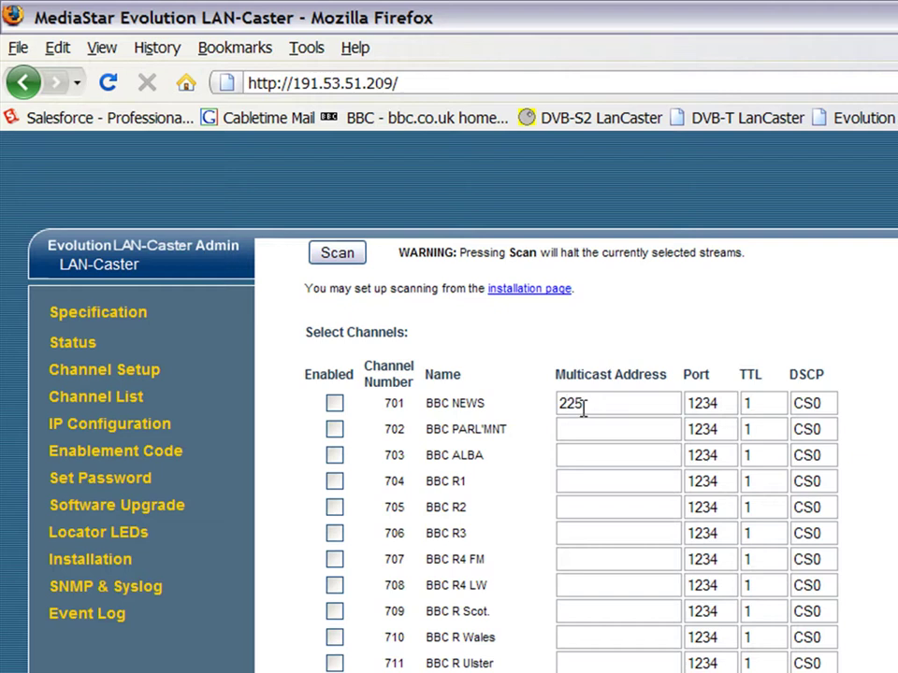
pyautogui.write('1.1.1')
pyautogui.moveTo(720, 404); pyautogui.dragTo(680, 418)
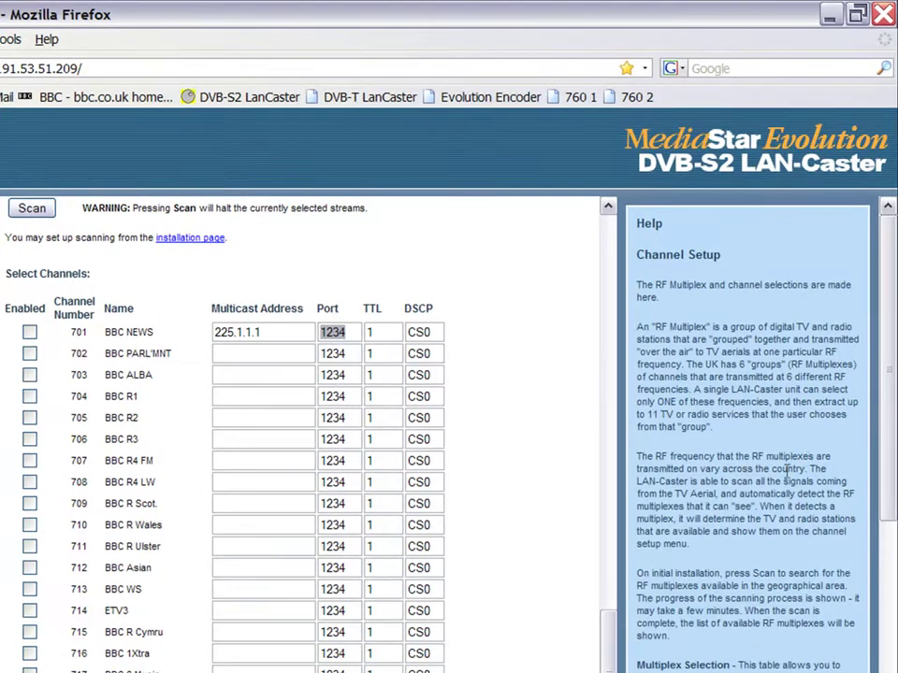
pyautogui.scroll(-4, 786, 480)
pyautogui.scroll(-5, 786, 480)
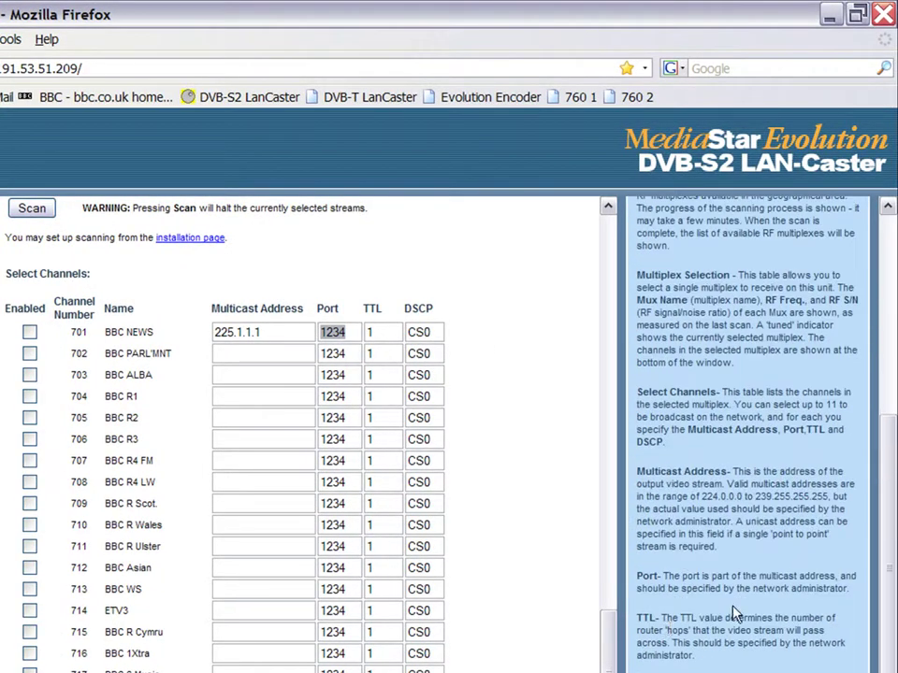
pyautogui.scroll(-1, 754, 596)
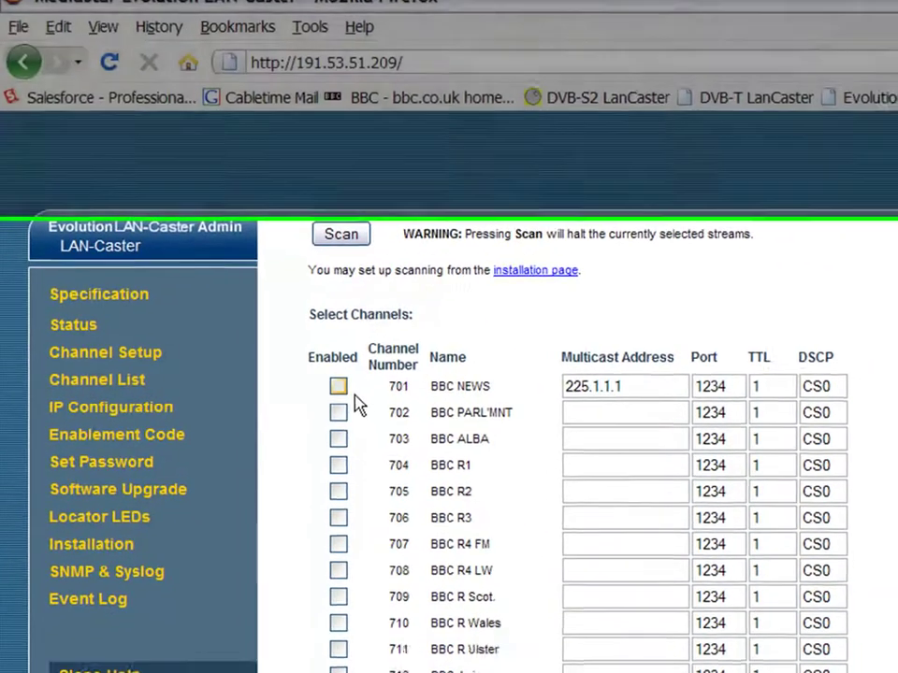
# Enable the BBC NEWS channel, choose to tune to this multiplex and apply the channel setup
pyautogui.click(348, 419)
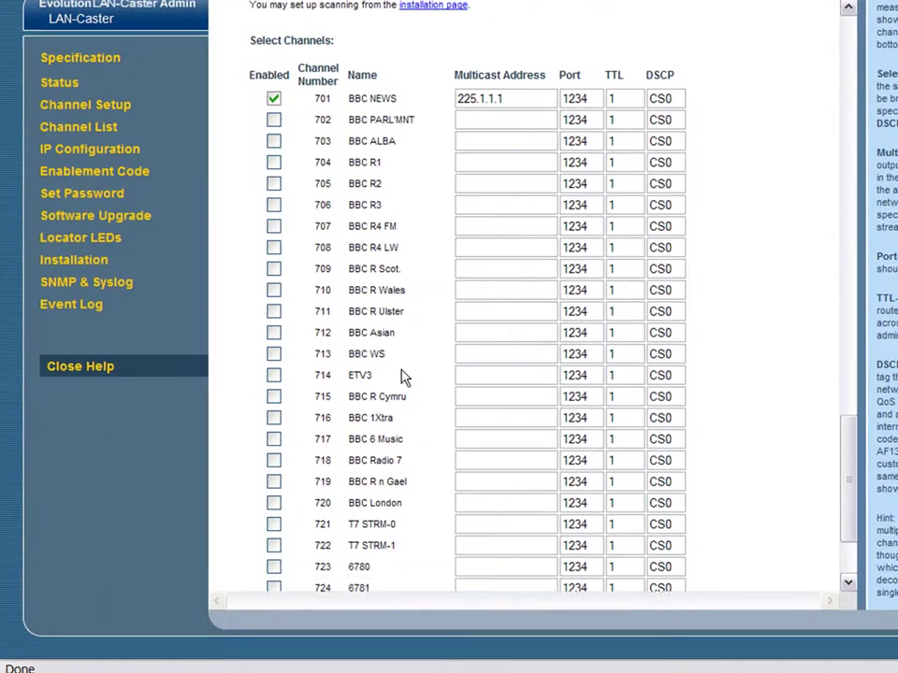
pyautogui.scroll(-3, 404, 376)
pyautogui.click(260, 528)
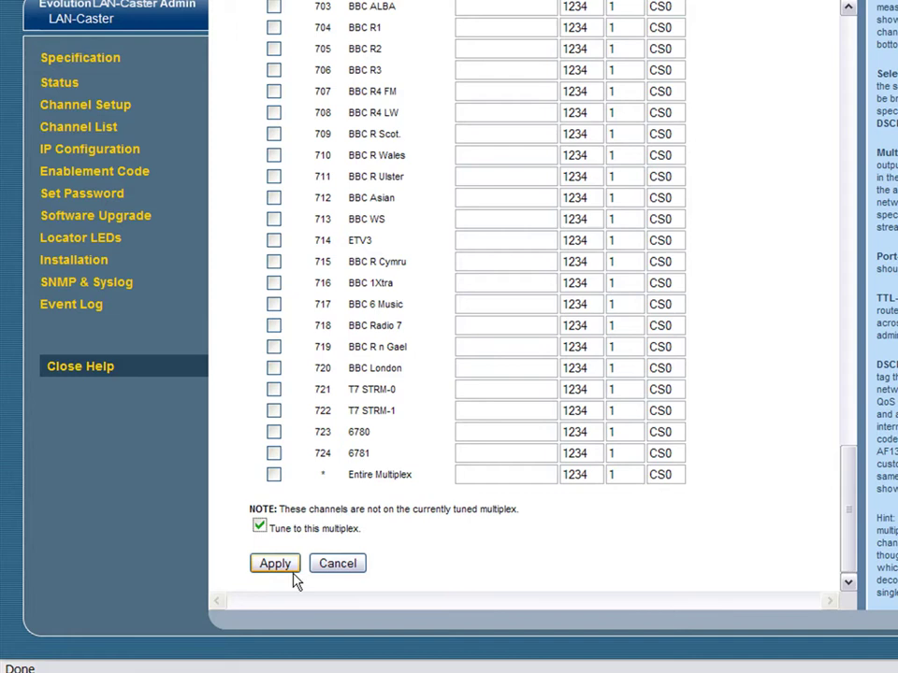
pyautogui.click(292, 572)
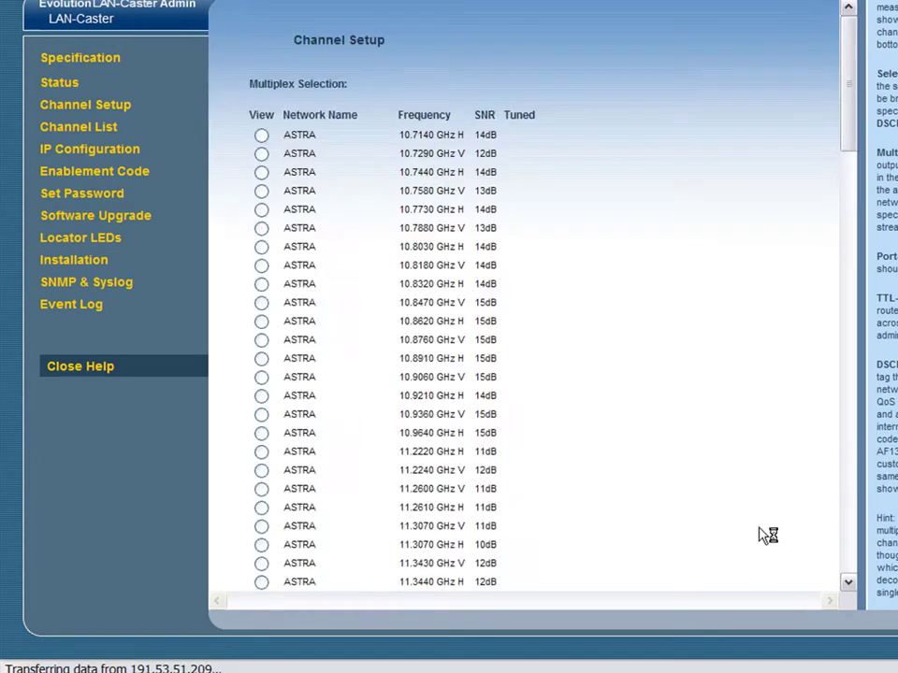
# Check the tuning status of the selected 11.9540 GHz H multiplex and review the stream settings of BBC NEWS
pyautogui.scroll(-2, 858, 87)
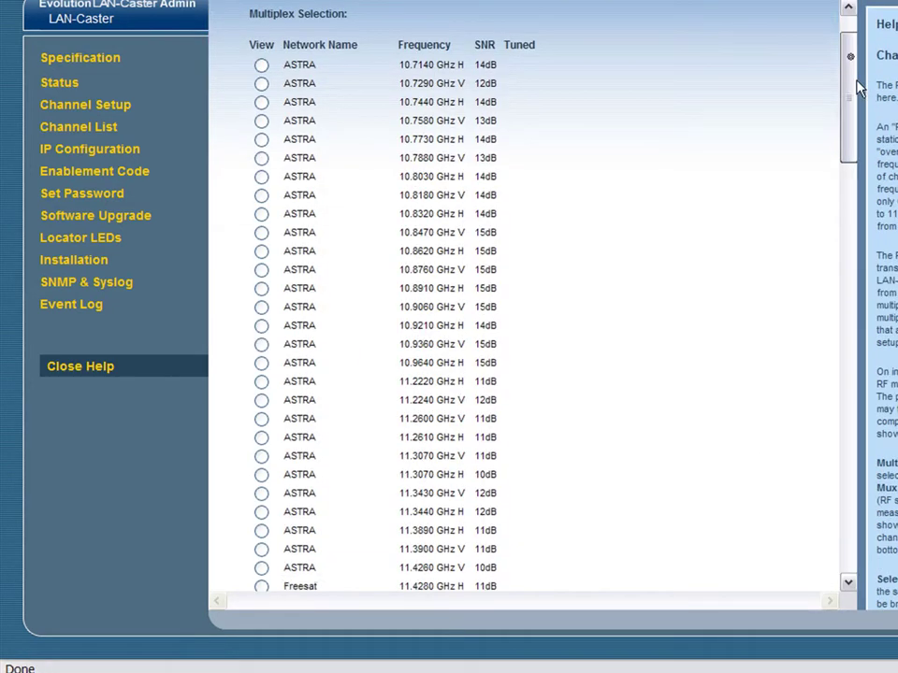
pyautogui.moveTo(855, 81); pyautogui.dragTo(857, 493)
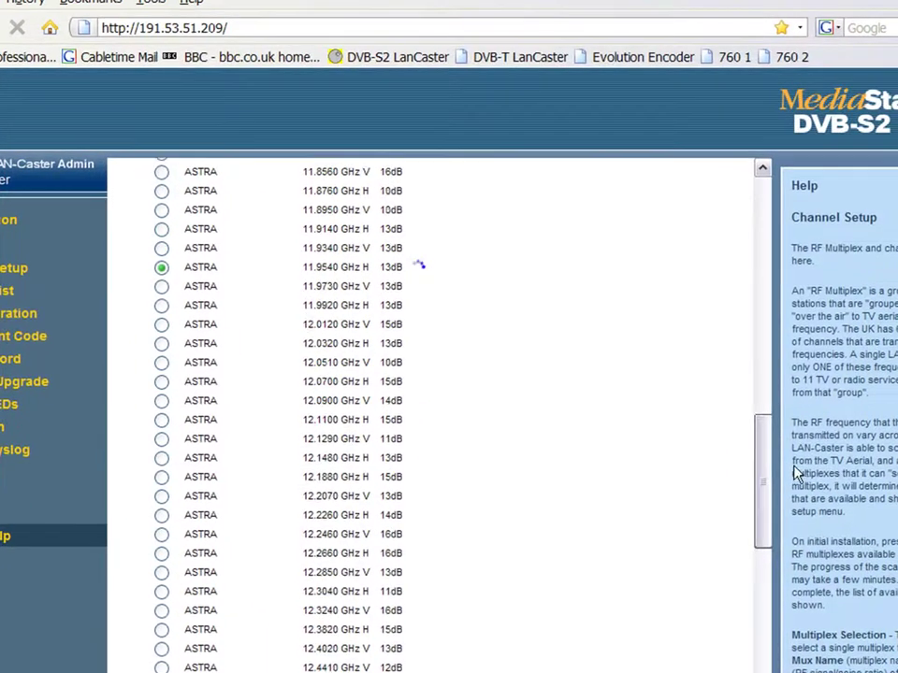
pyautogui.moveTo(793, 474); pyautogui.dragTo(791, 466)
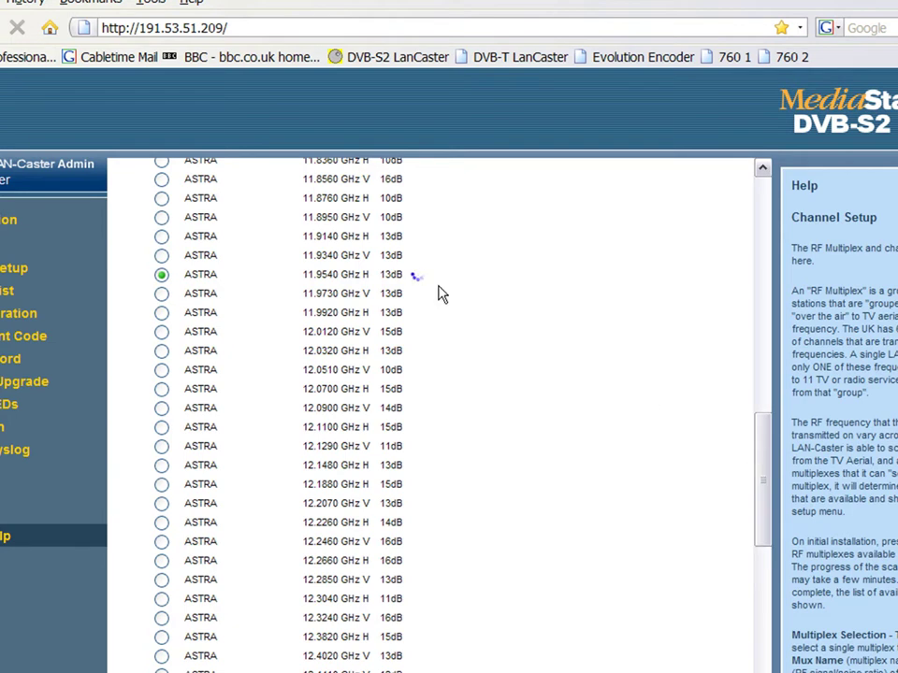
pyautogui.moveTo(761, 468); pyautogui.dragTo(791, 654)
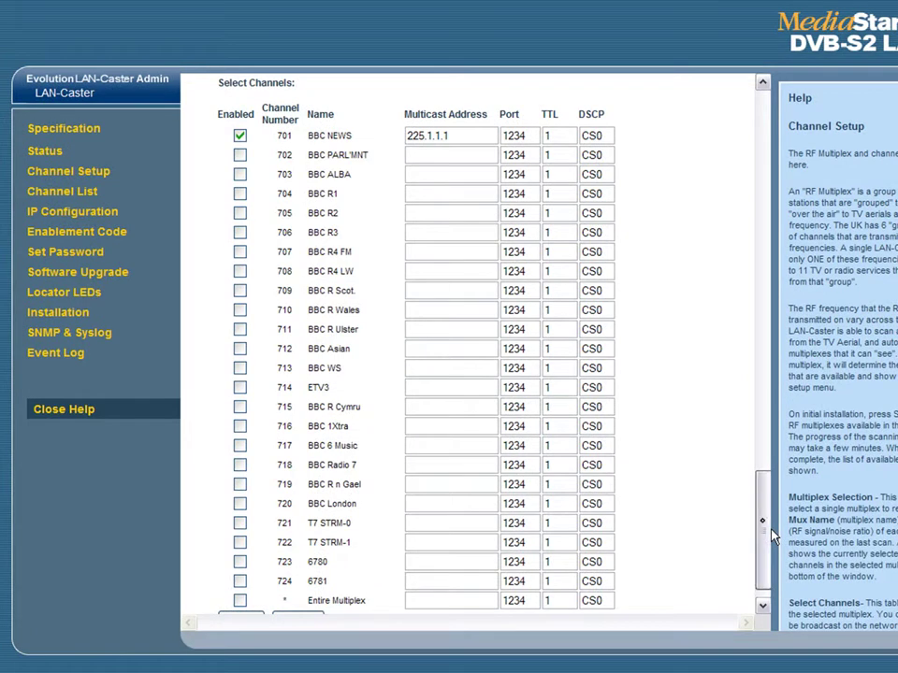
pyautogui.moveTo(773, 535); pyautogui.dragTo(773, 555)
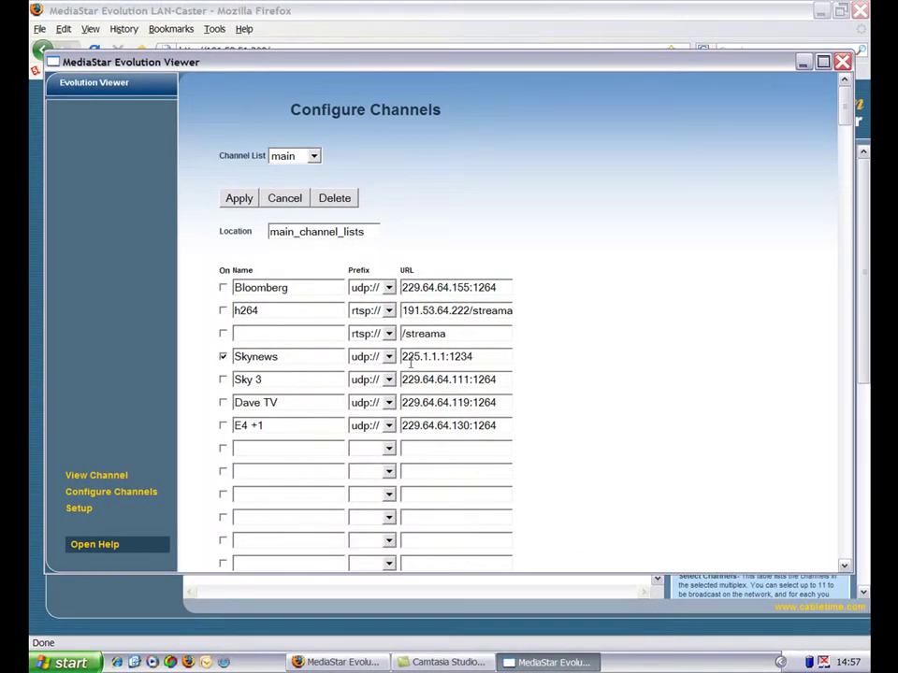
# In the MediaStar Evolution Viewer, try to rename the Skynews channel entry with URL 225.1.1.1:1234 as bbc
pyautogui.moveTo(402, 358); pyautogui.dragTo(451, 357)
pyautogui.moveTo(291, 360); pyautogui.dragTo(232, 364)
pyautogui.write('bbc')
# Play the Skynews channel in the viewer and mute its sound
pyautogui.click(101, 479)
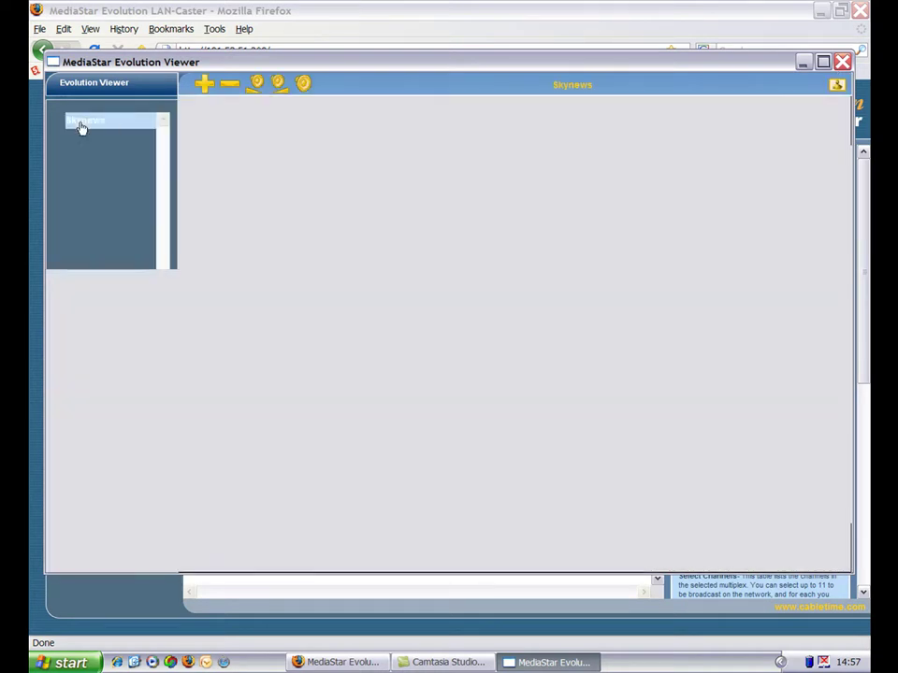
pyautogui.click(83, 127)
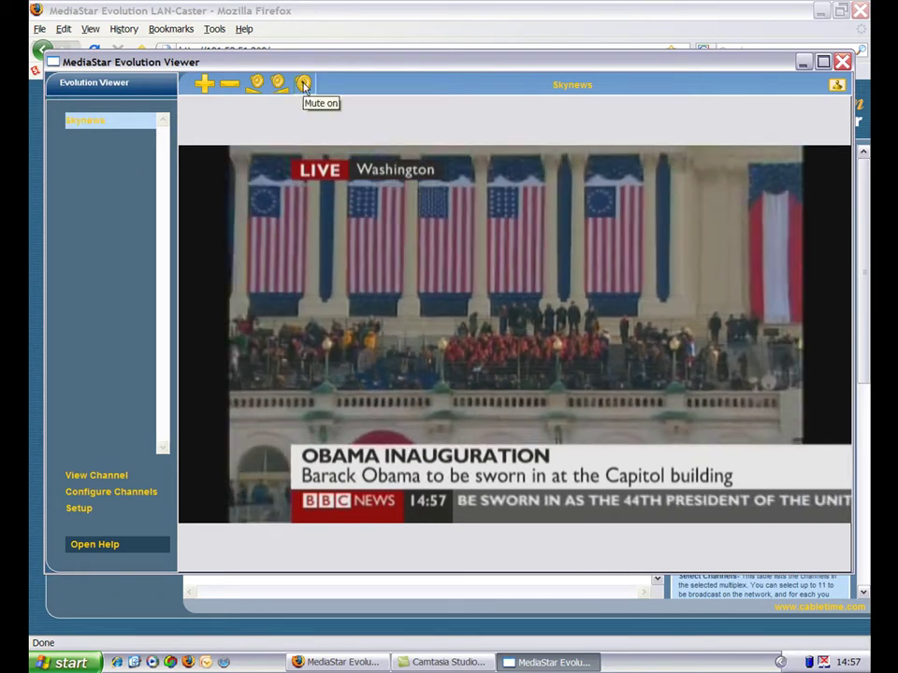
pyautogui.click(303, 84)
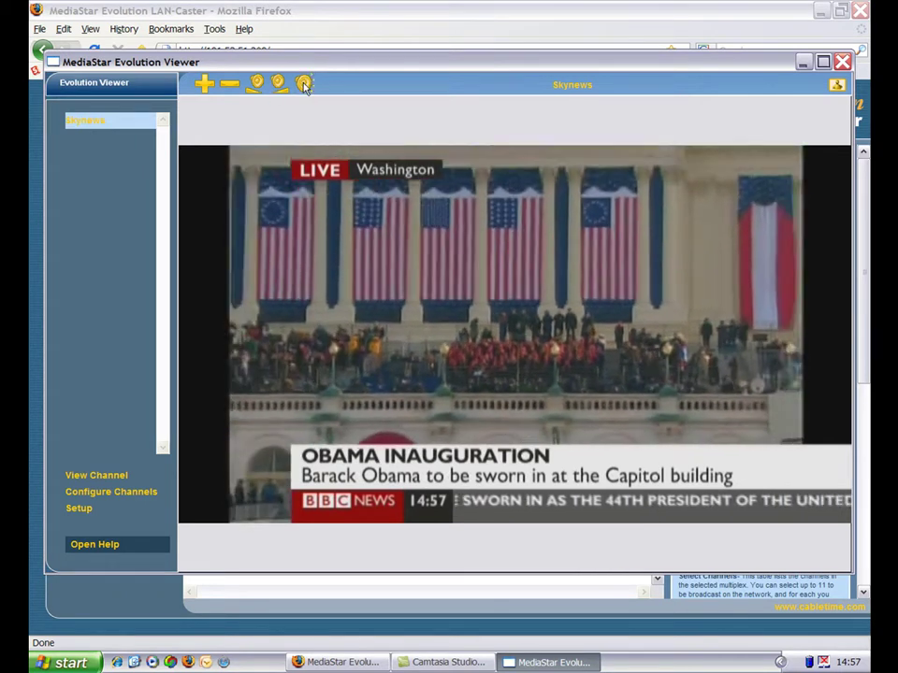